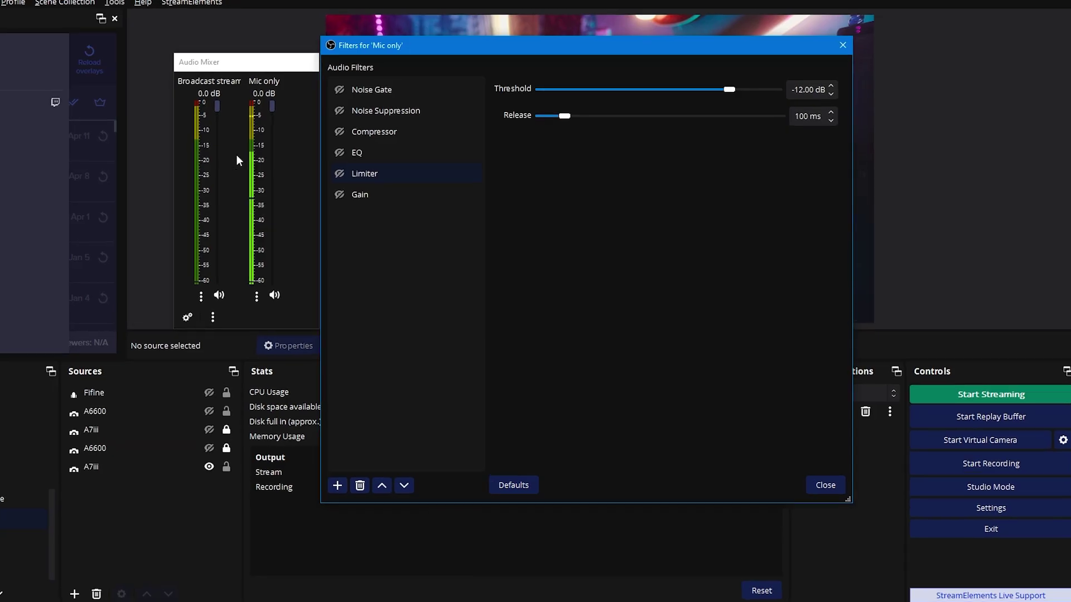
Enable the Noise Gate, Noise Suppression, Compressor, EQ, Limiter and Gain filters on 'Mic only'
click(333, 91)
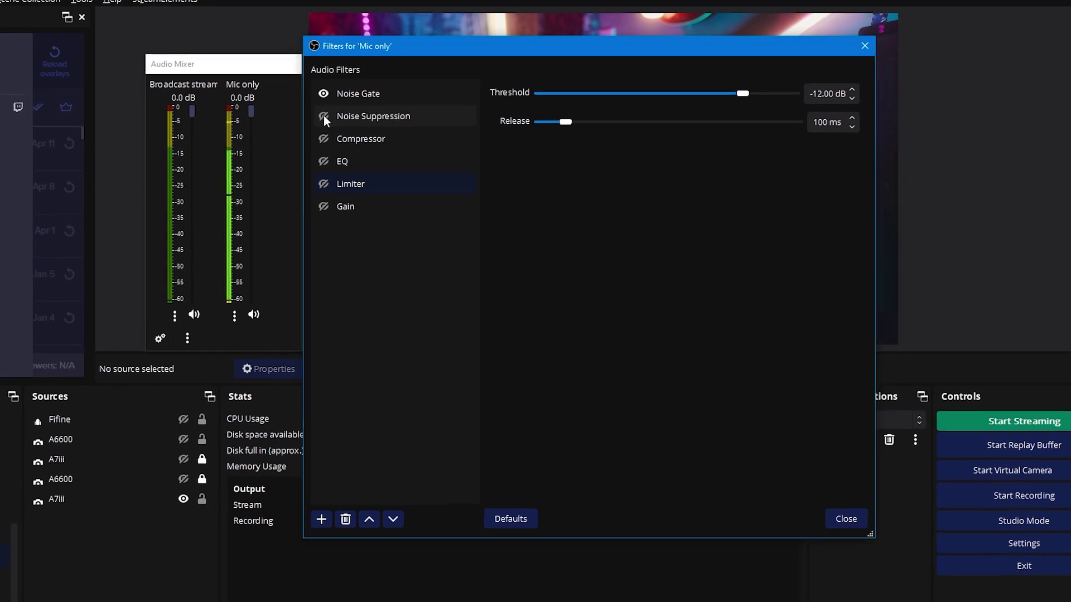
click(333, 113)
click(333, 135)
click(312, 167)
click(312, 192)
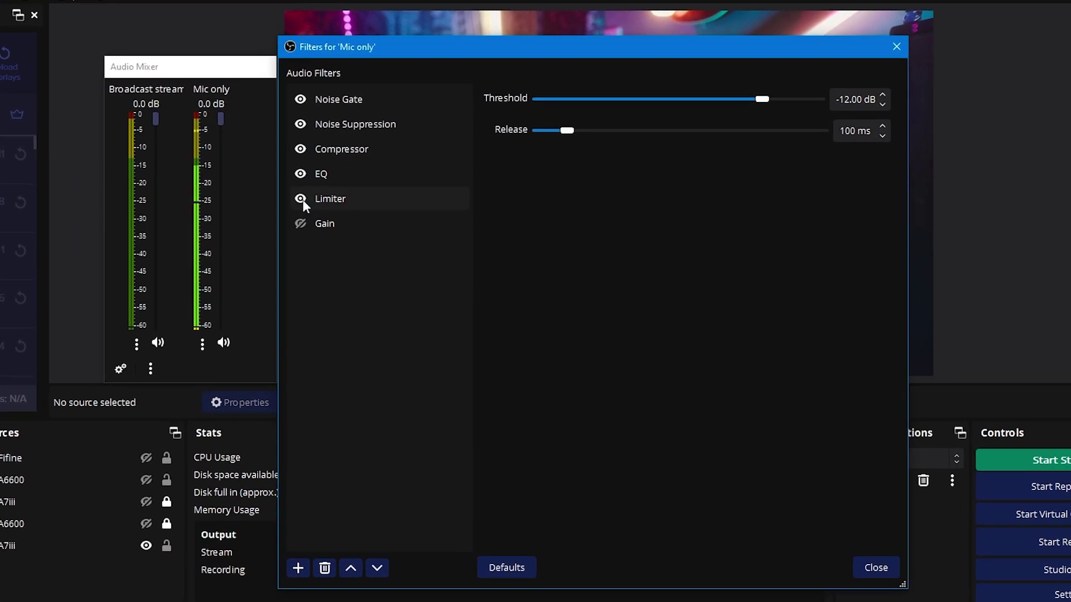
click(312, 215)
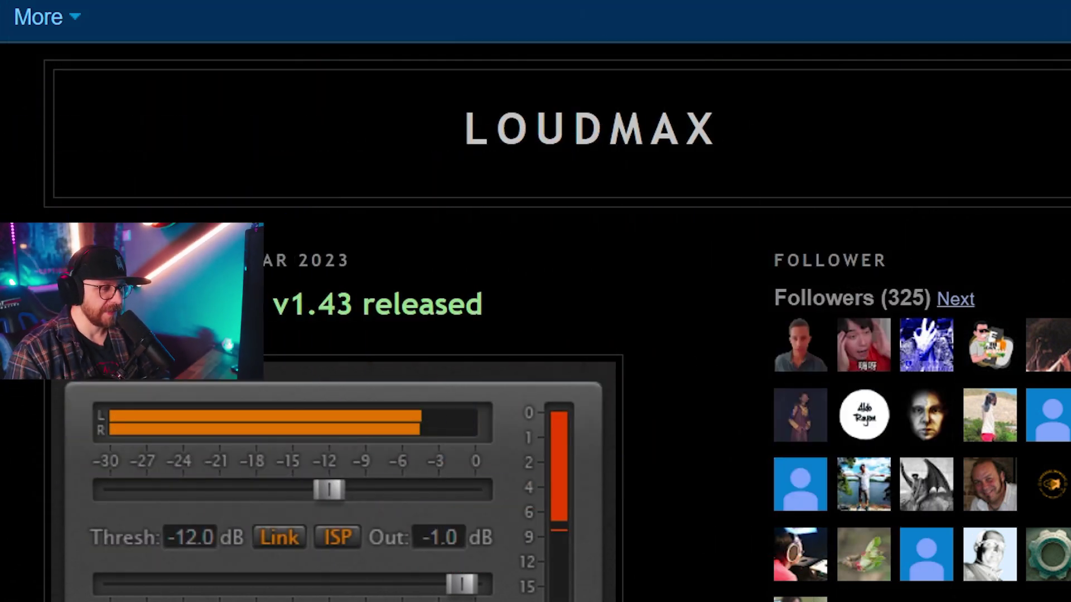
Scroll down the LoudMax v1.43 release page to review the plug-in
scroll(140, 446, down, 5)
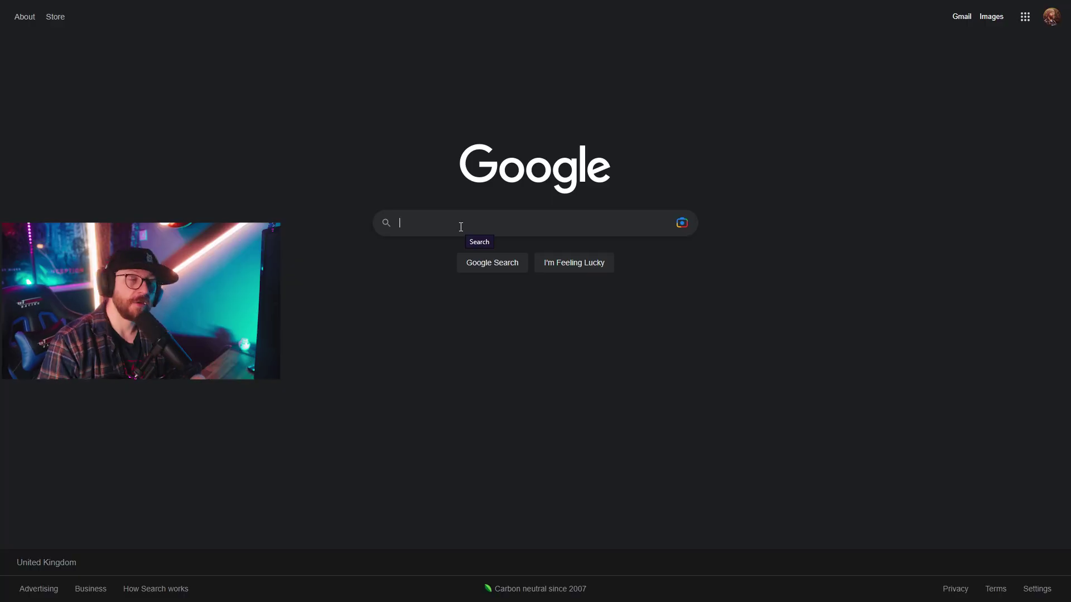
Search Google for 'loud max vst' and open the loudmax.blogspot.com result
click(460, 227)
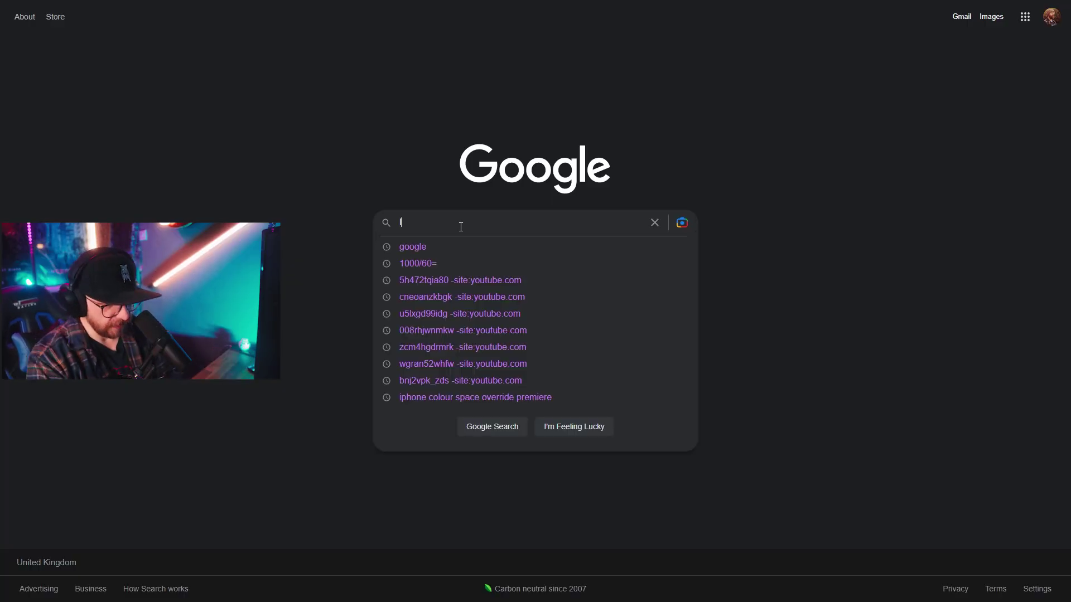
text(loud max )
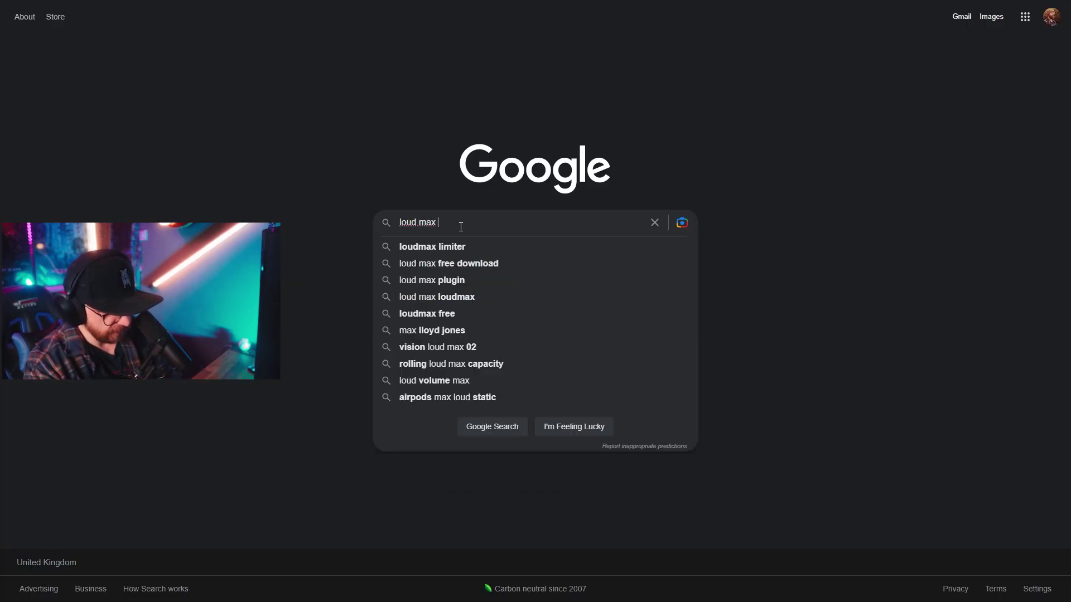
text(vst)
key(Return)
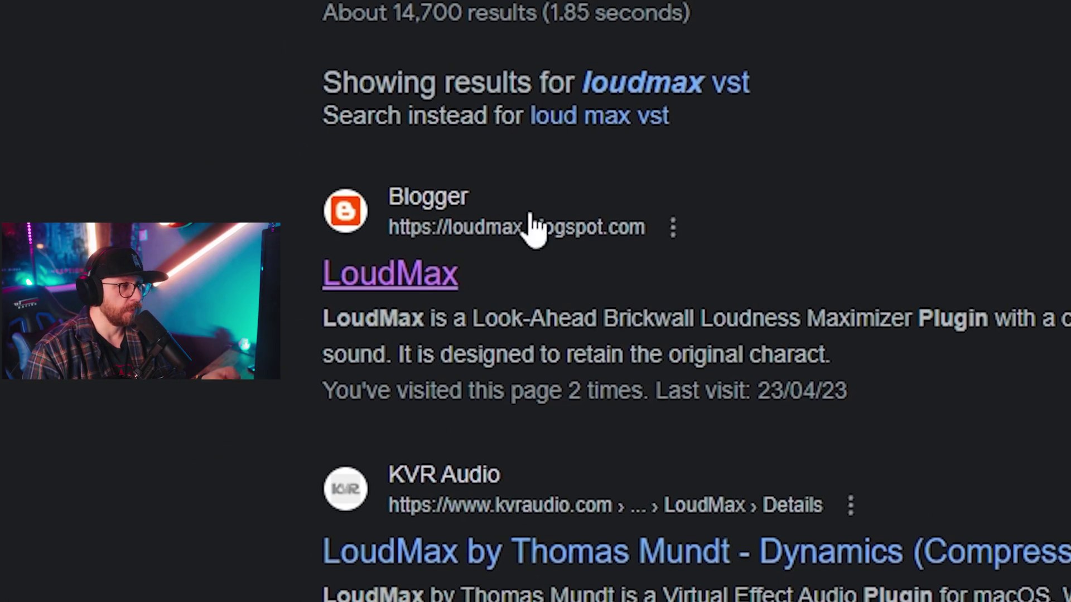
click(353, 293)
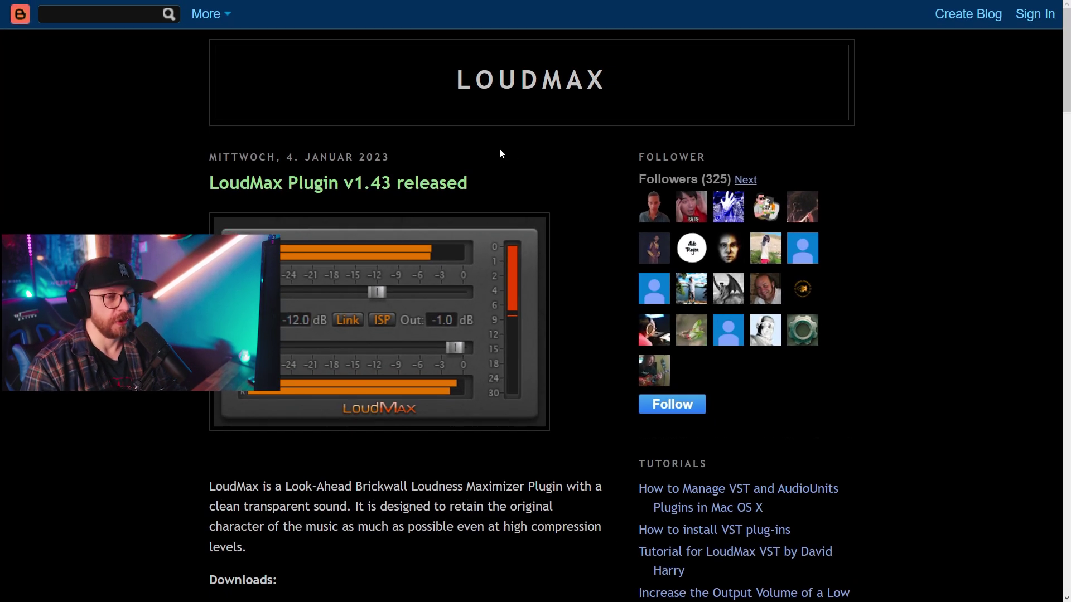
Download 'VST2 Plugin v1.43 for Windows PC 32/64bit' from the Downloads section
scroll(496, 156, down, 7)
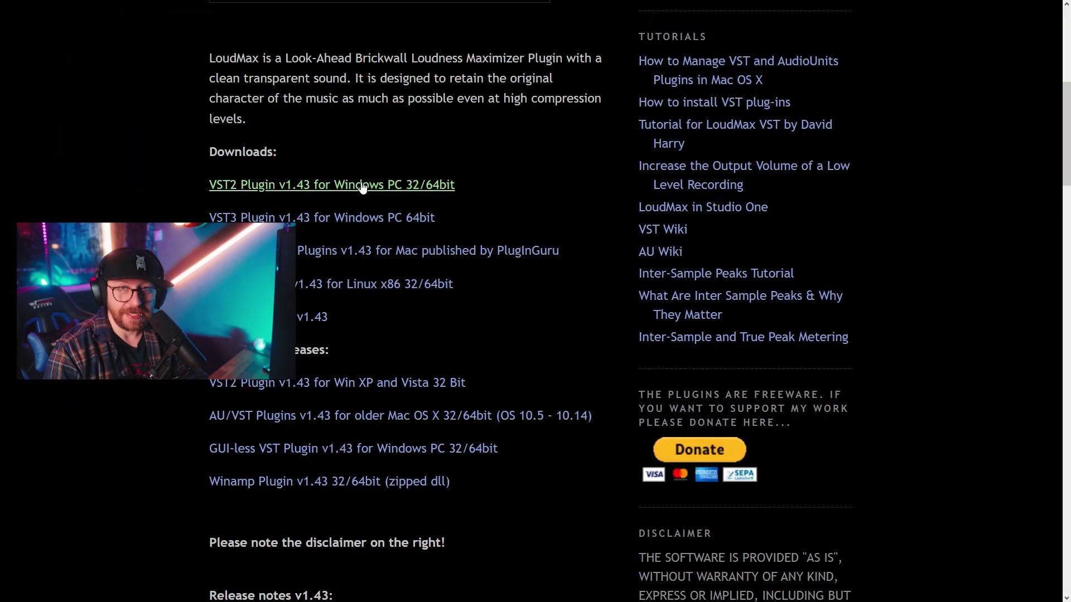
click(362, 188)
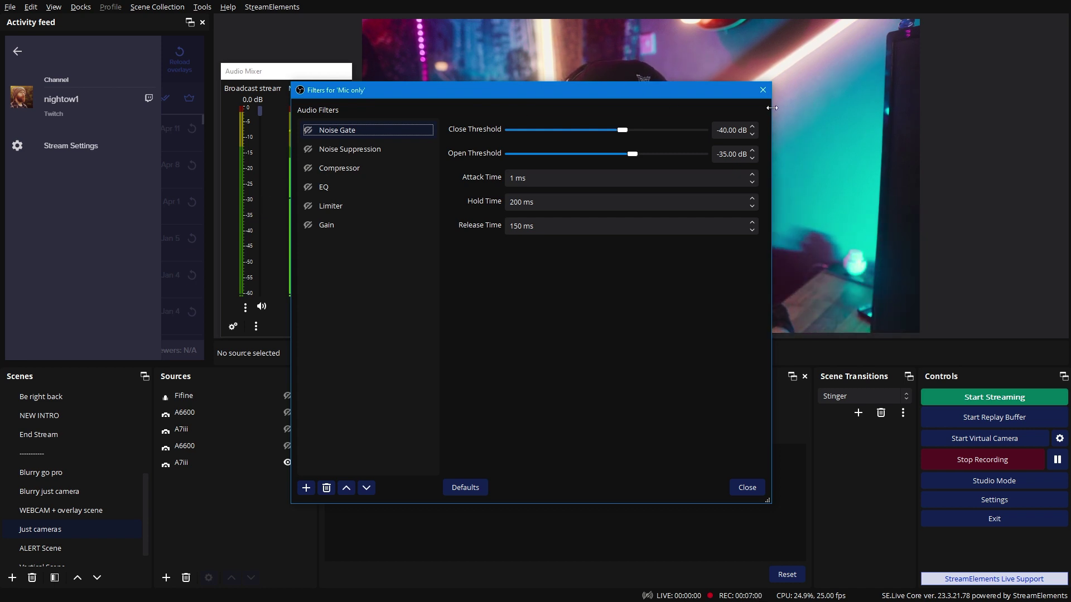
Narrow the 'Mic only' filters dialog, move it top-left, and dock the Audio Mixer beside it
drag(771, 107, 568, 115)
drag(500, 97, 250, 64)
drag(327, 76, 417, 59)
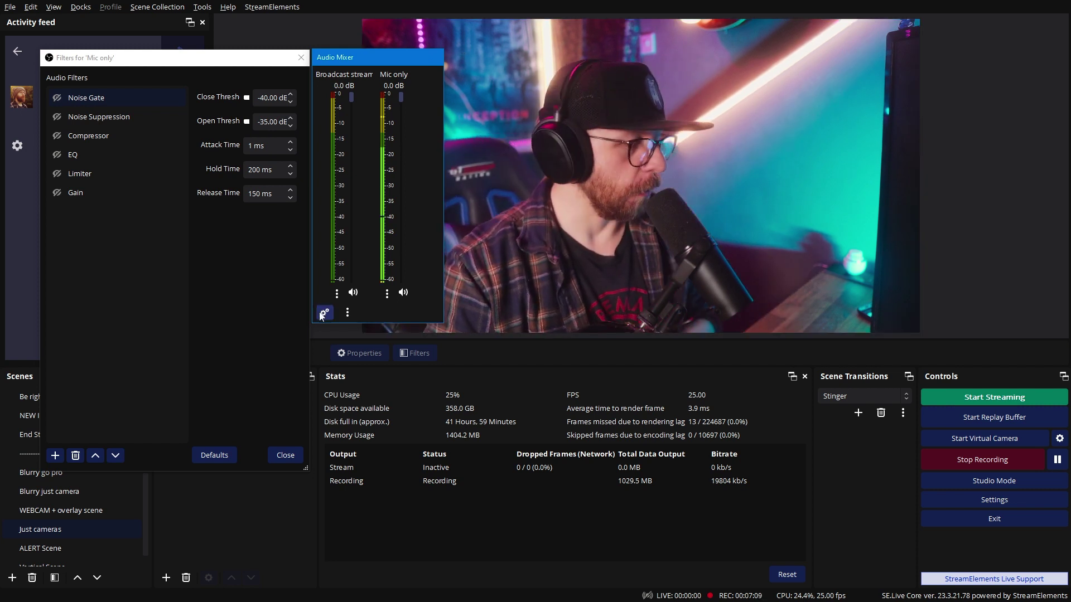
Add a VST 2.x Plug-in filter named 'Loudmax' to 'Mic only'
click(55, 455)
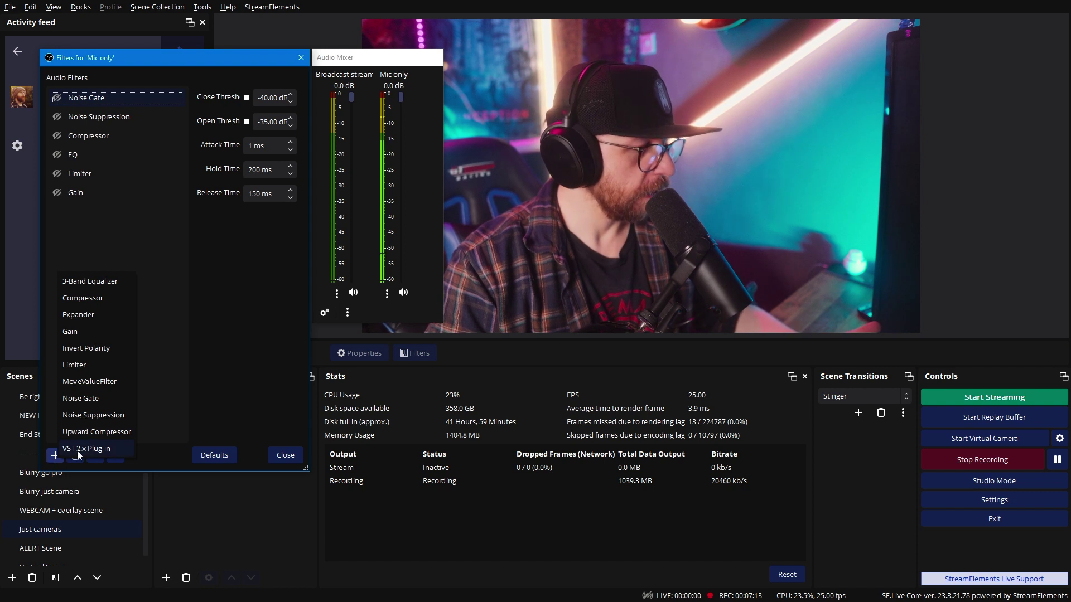
click(78, 452)
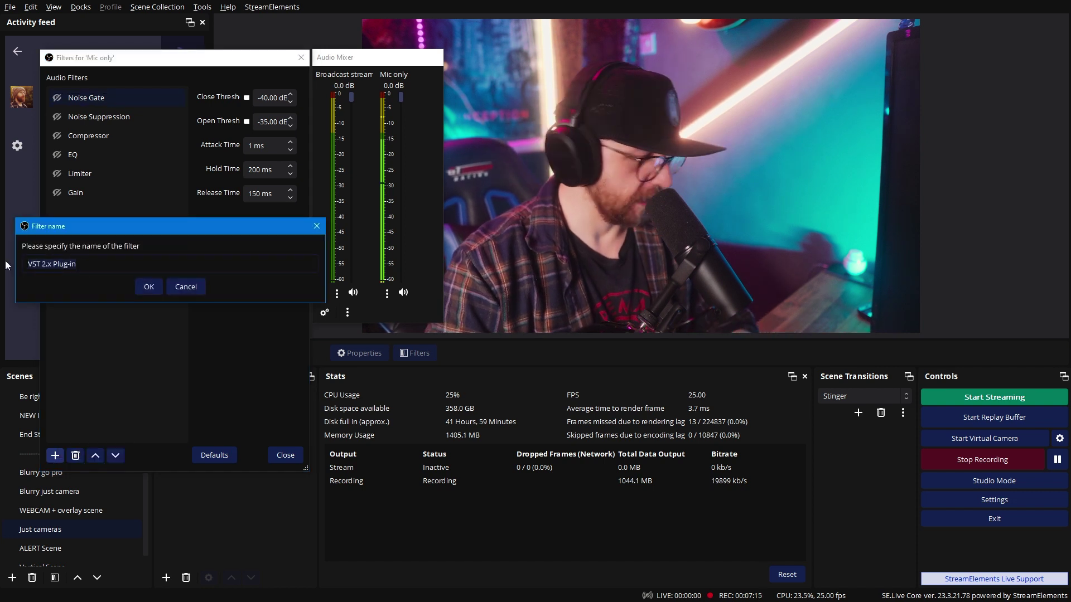
text(Loudmax)
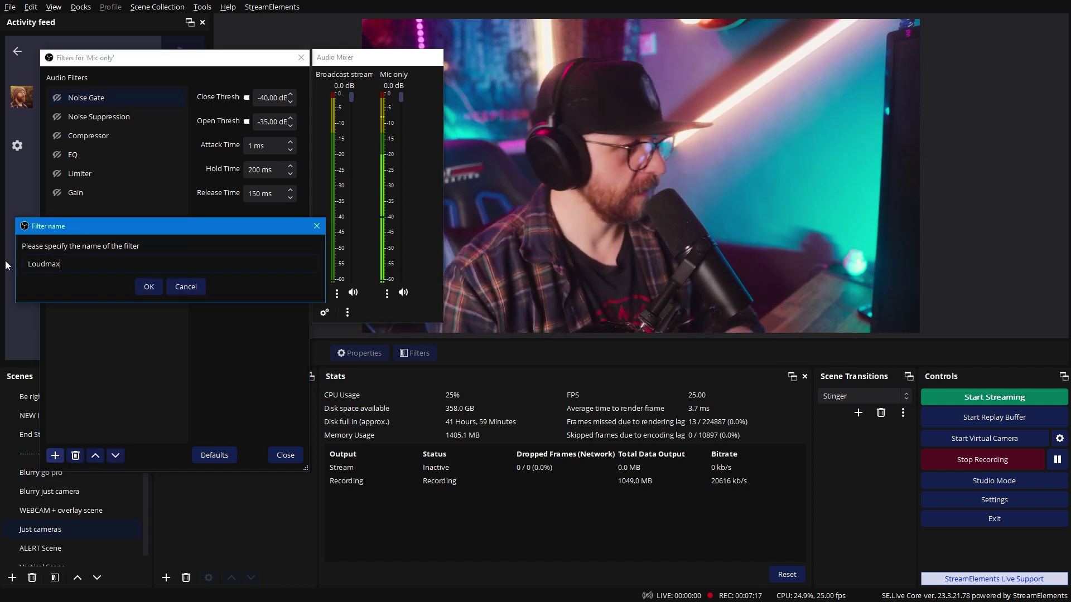
click(144, 286)
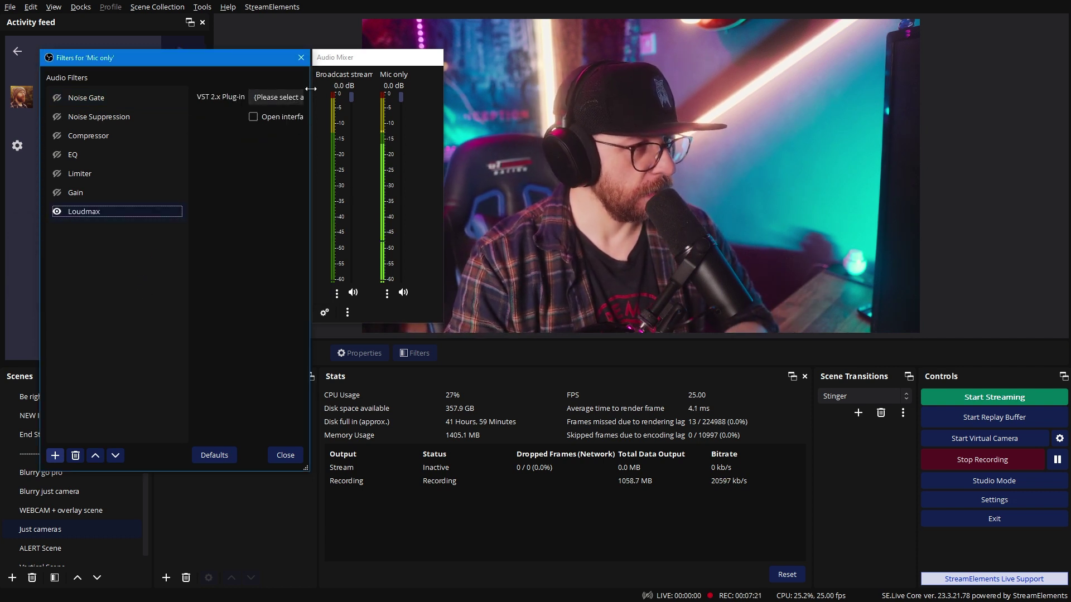
Widen the filters dialog and load the LoudMax64 plug-in into the Loudmax filter
drag(310, 89, 512, 90)
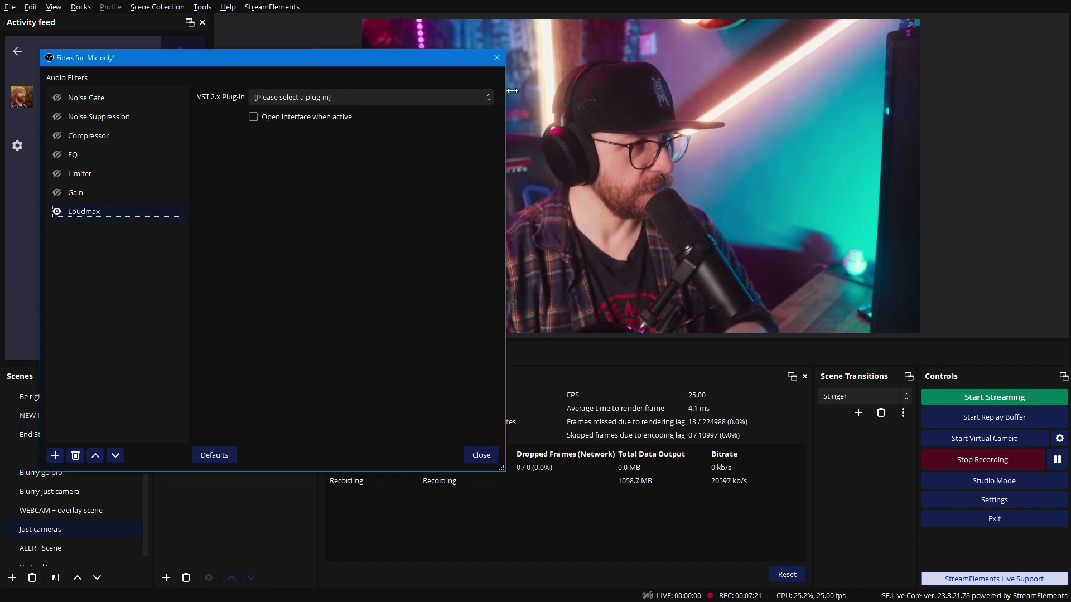
click(372, 95)
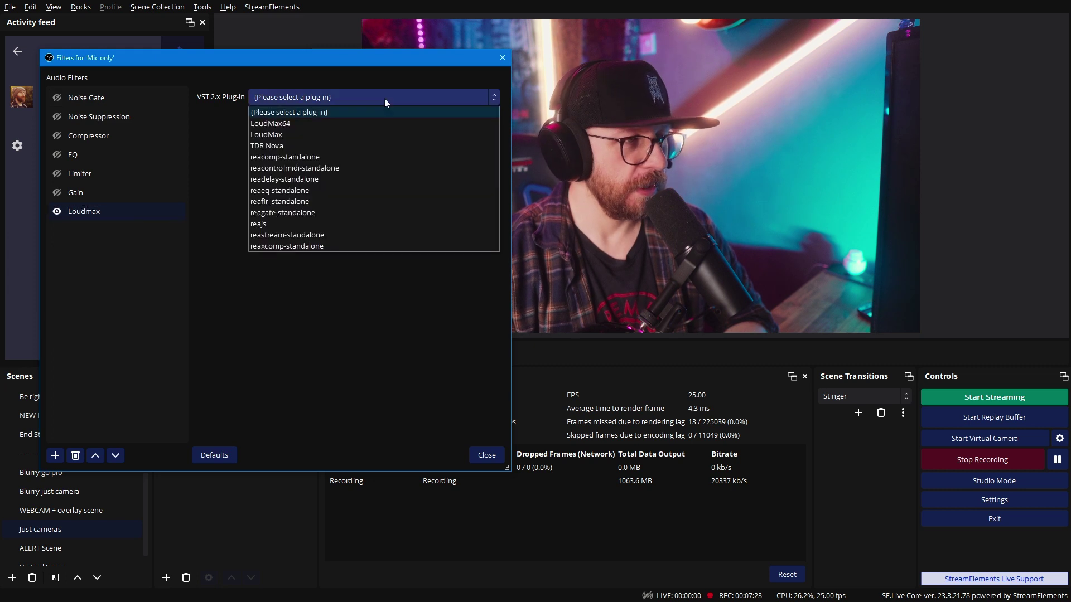
click(296, 125)
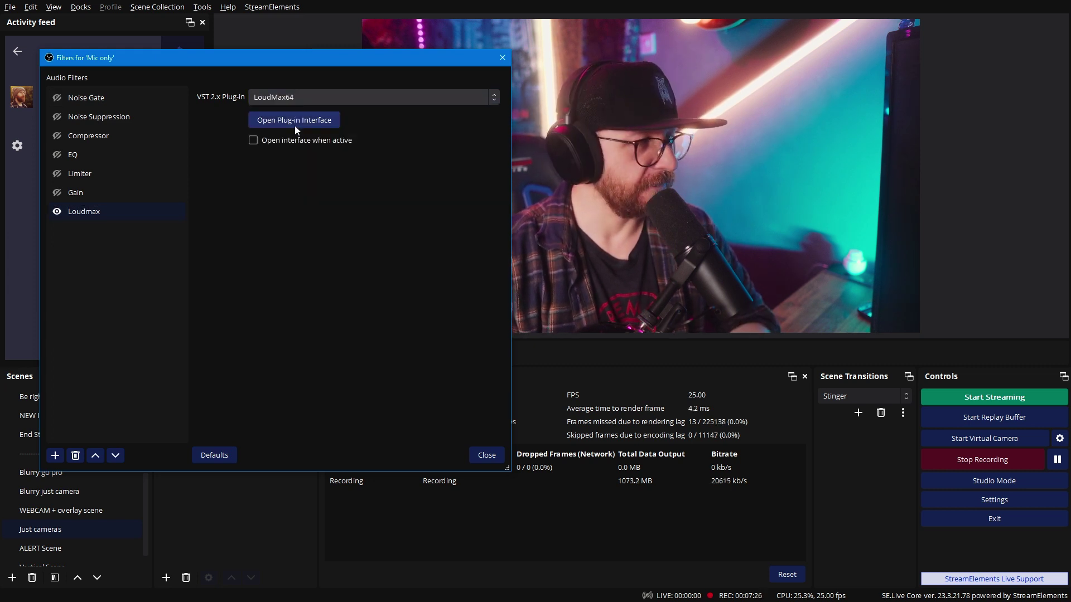
Open the LoudMax64 plug-in interface for the Loudmax filter
click(296, 120)
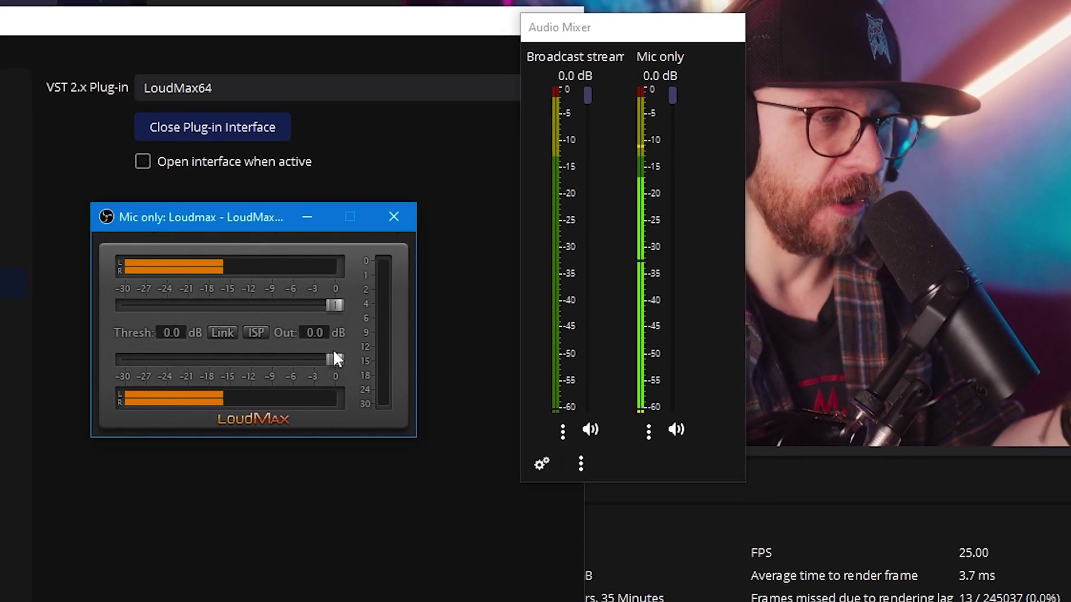
Set LoudMax's Out level to -5.0 dB, leaving Thresh at 0.0 dB
drag(334, 354, 308, 353)
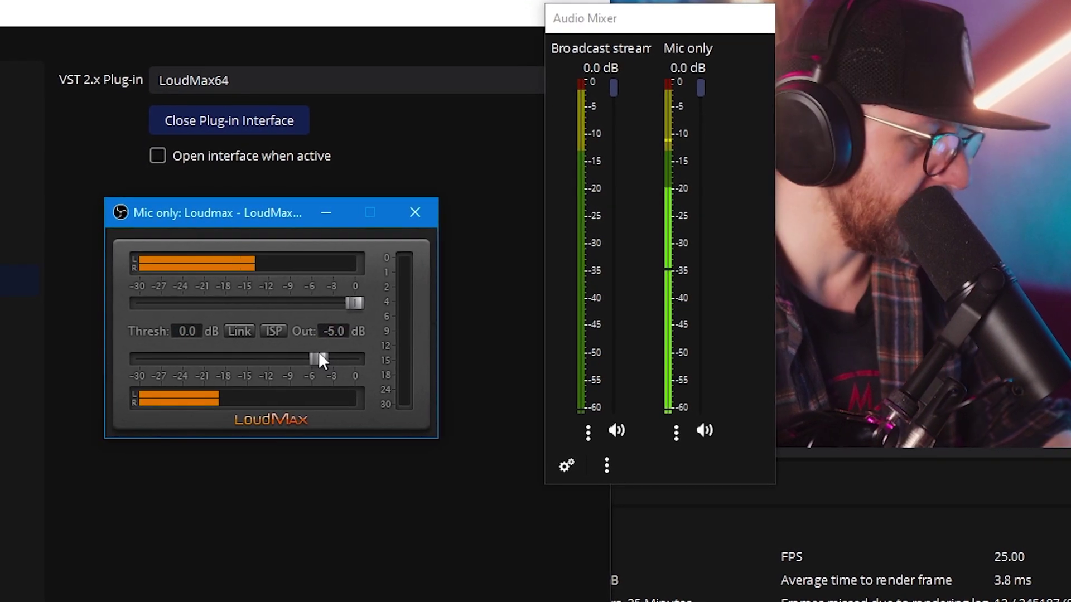
drag(322, 350, 323, 351)
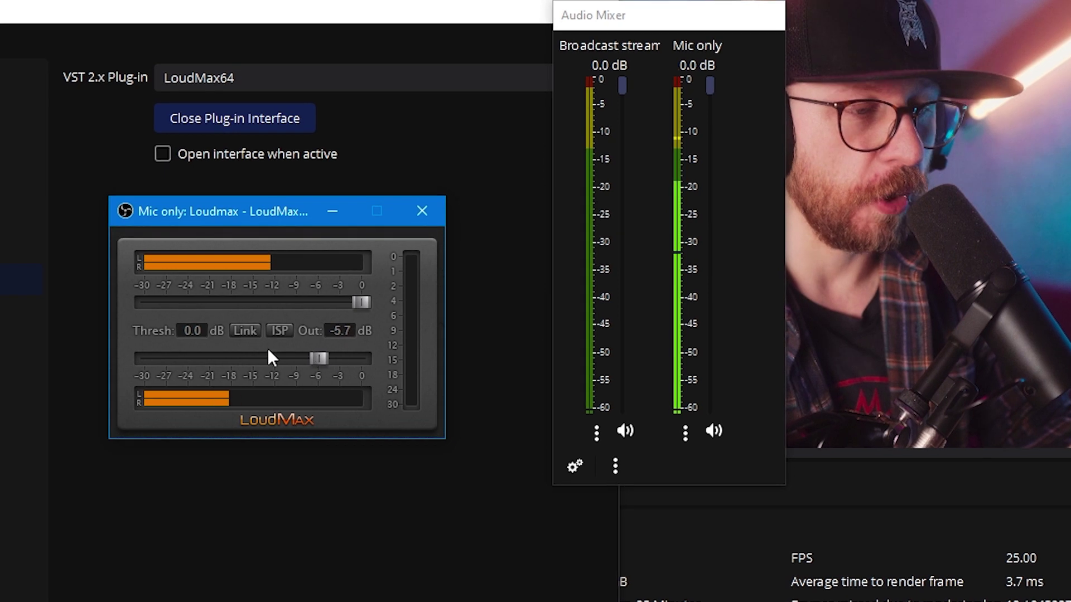
drag(310, 350, 328, 350)
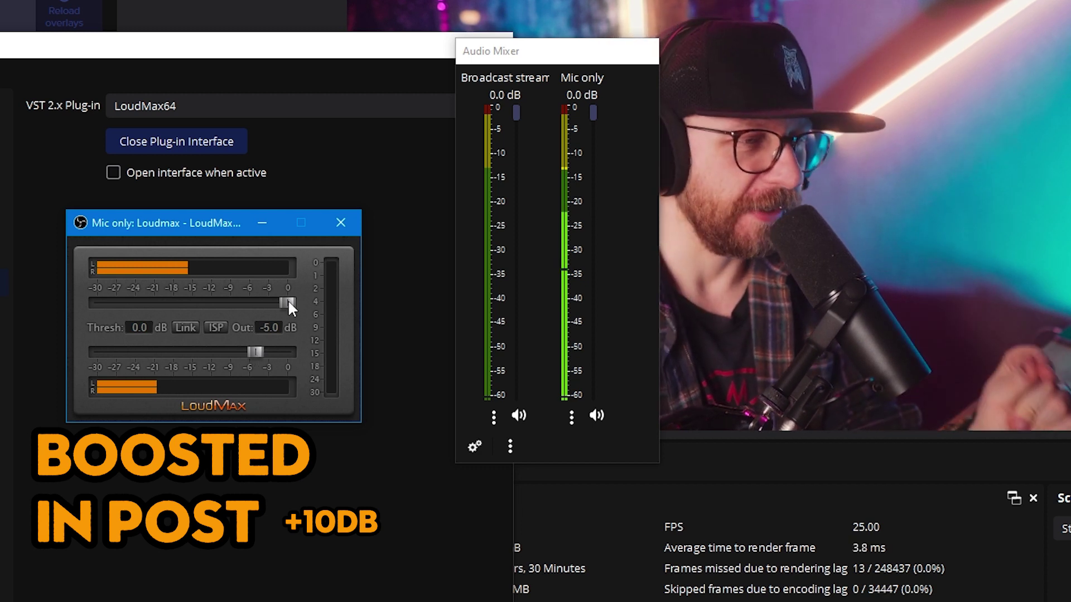
Bring the LoudMax Thresh slider down to about -11.0 dB
drag(289, 303, 224, 304)
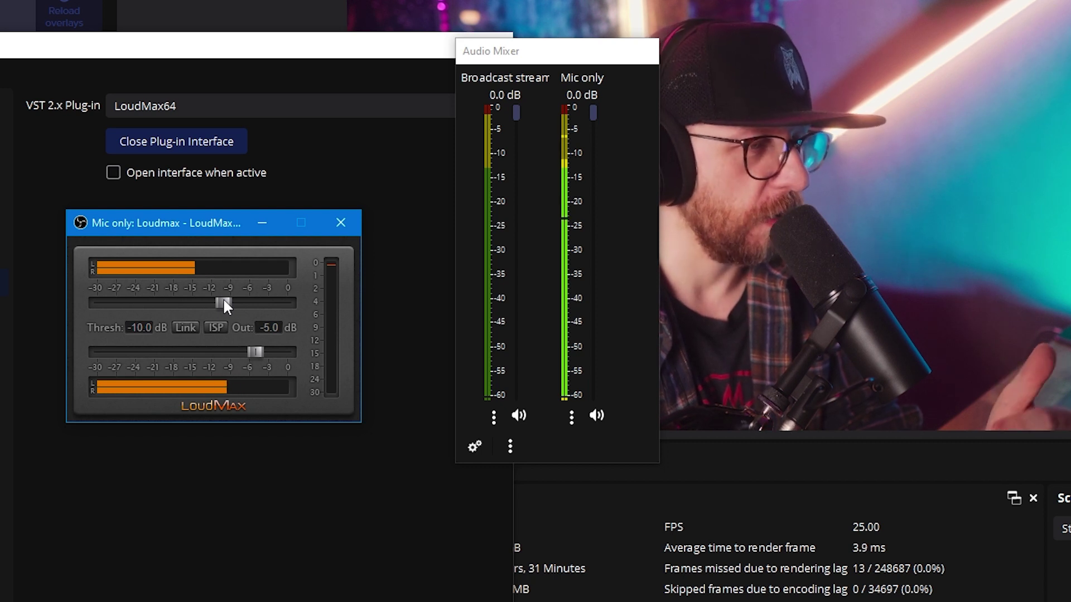
drag(223, 304, 217, 300)
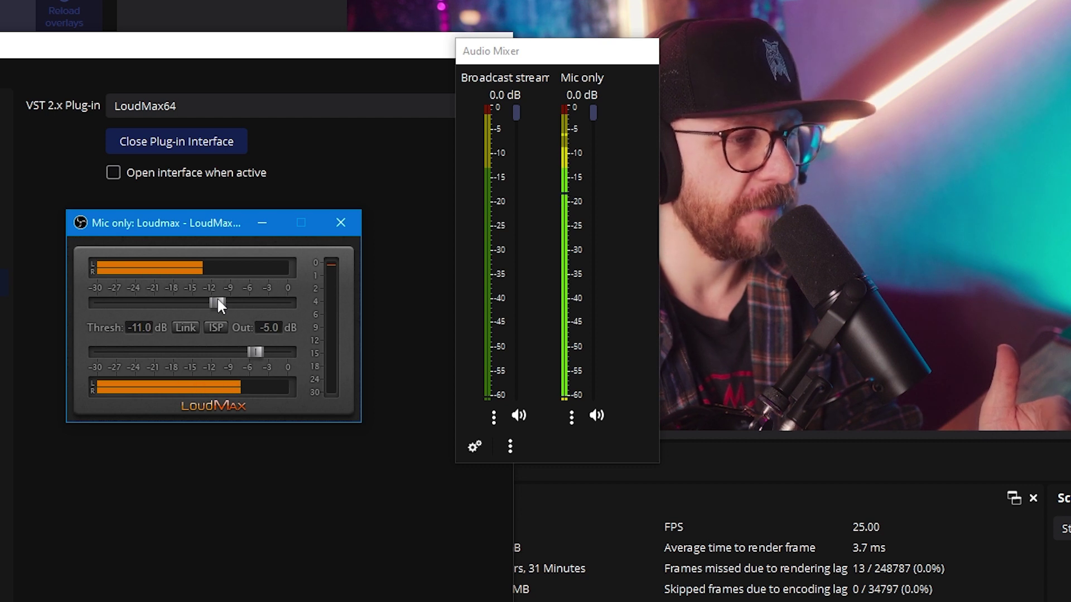